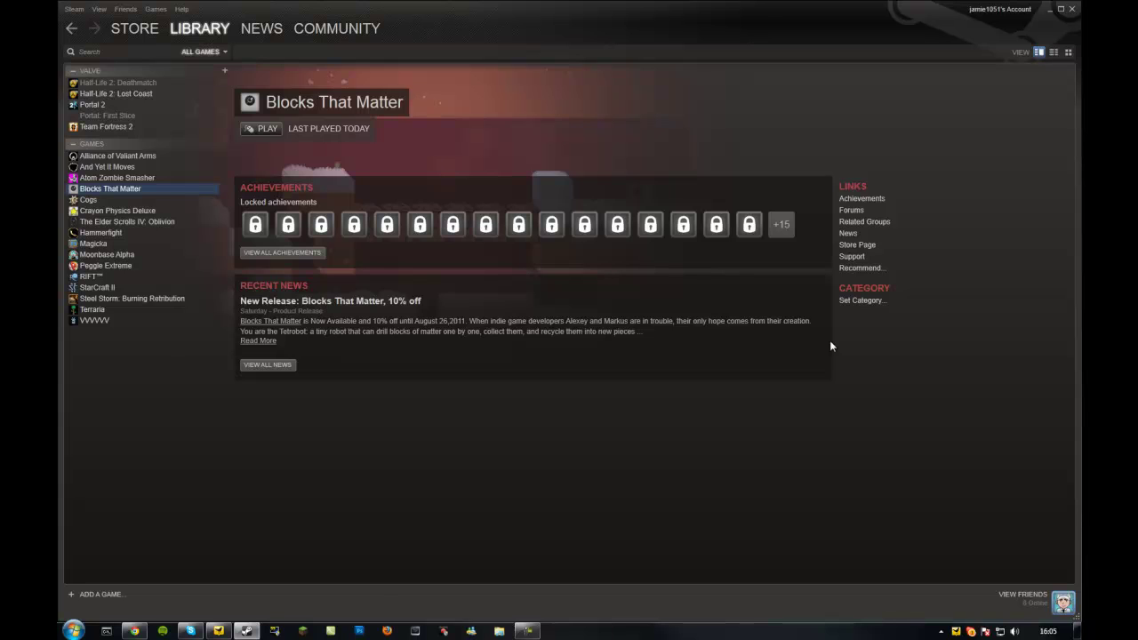
- Switch from the Steam library to the Chrome window showing the Blocks That Matter fix announcement
key("alt+Tab")
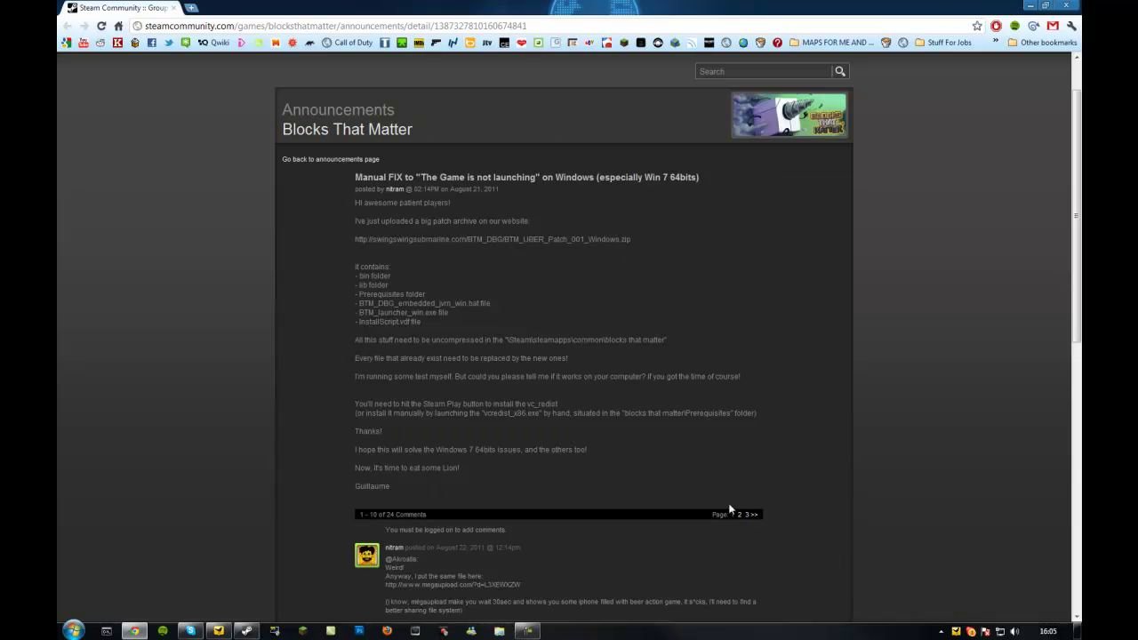
- Download BTM_UBER_Patch_001_Windows.zip from the patch address in the announcement
left_click_drag(631, 240, 355, 239)
right_click(360, 239)
left_click(400, 257)
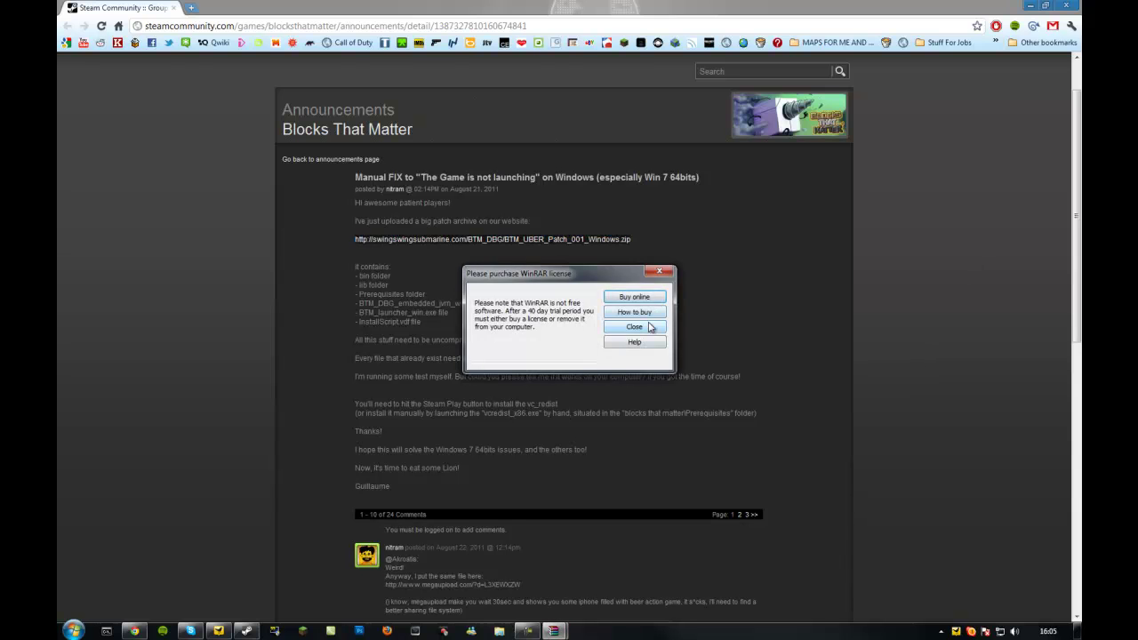
- Dismiss WinRAR's licence reminder, move the archive window right, and open Explorer at Local Disk (C:)
left_click(652, 326)
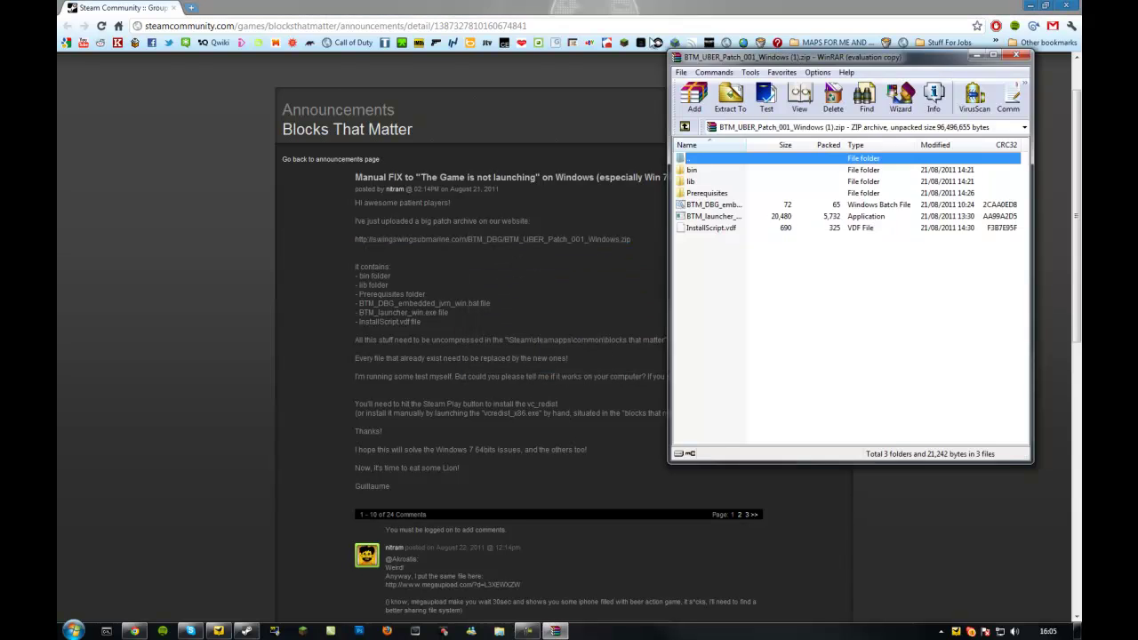
mouse_move(791, 48)
left_mouse_down()
mouse_move(915, 163)
mouse_move(1137, 164)
left_mouse_up()
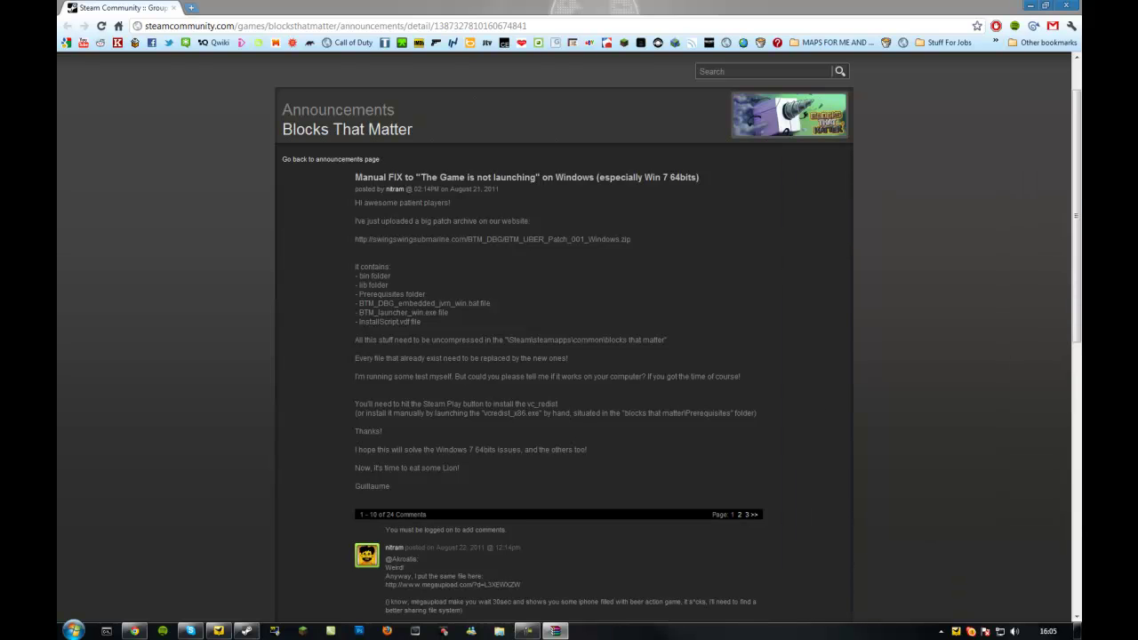
left_click(73, 630)
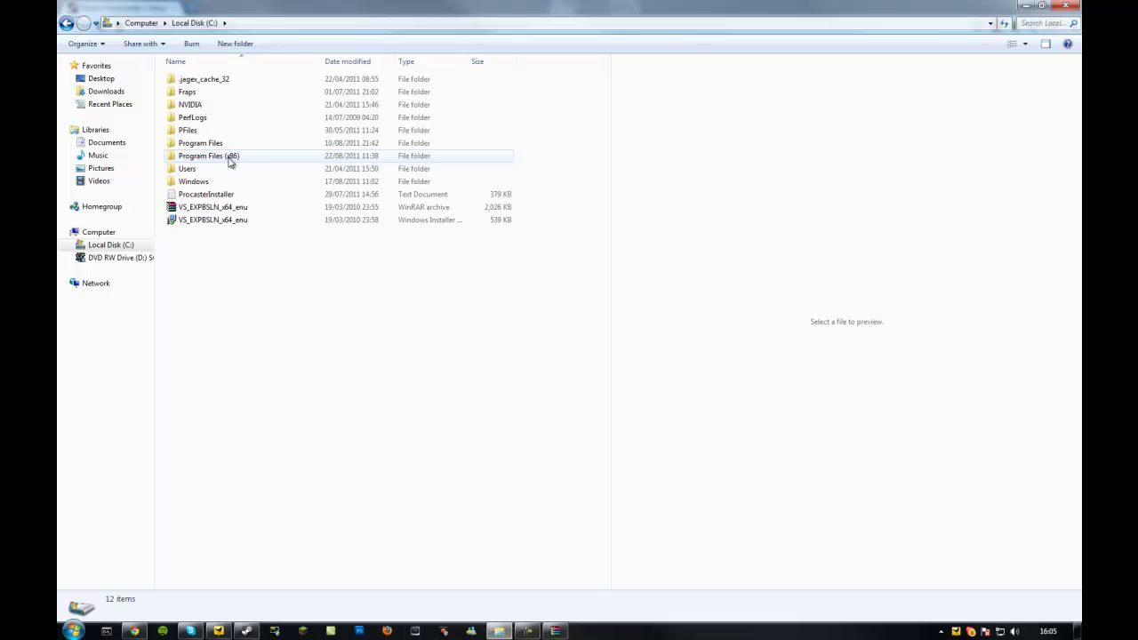
mouse_move(208, 156)
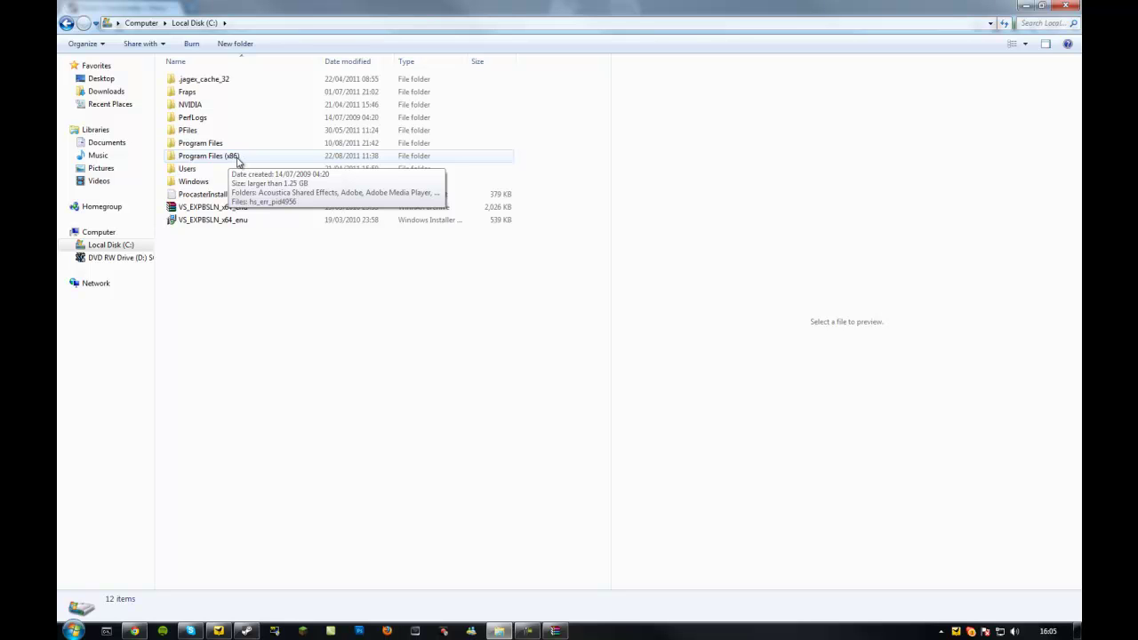
- Open C:\Program Files (x86)\Steam\steamapps\common\blocks that matter in Explorer
double_click(238, 144)
left_click(68, 23)
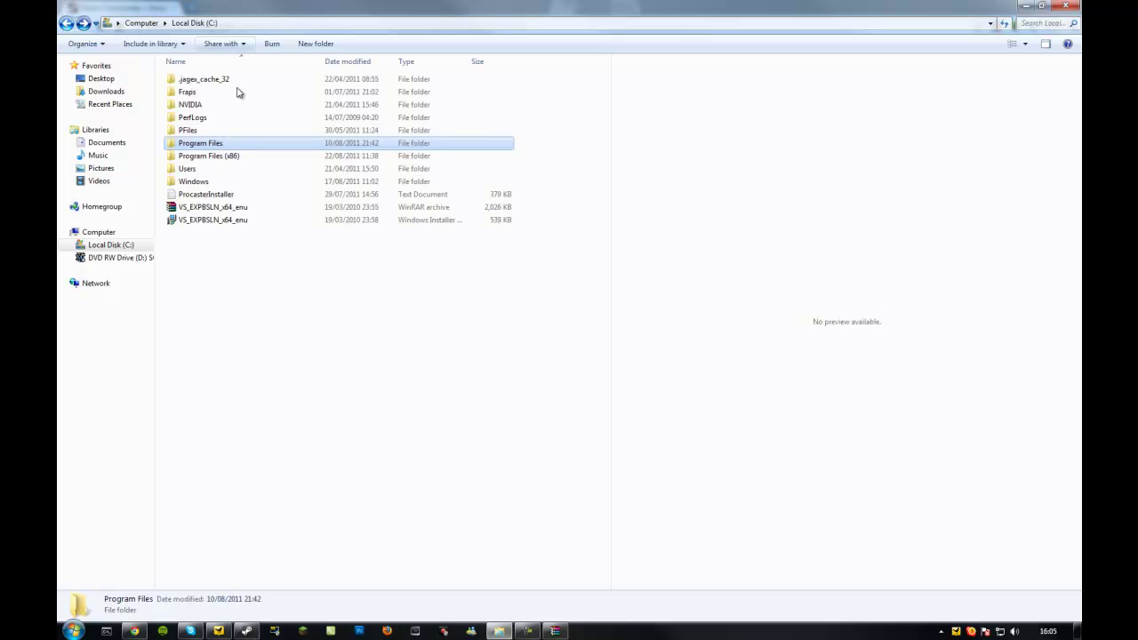
double_click(242, 157)
scroll(287, 158, "down", 2)
scroll(267, 266, "down", 7)
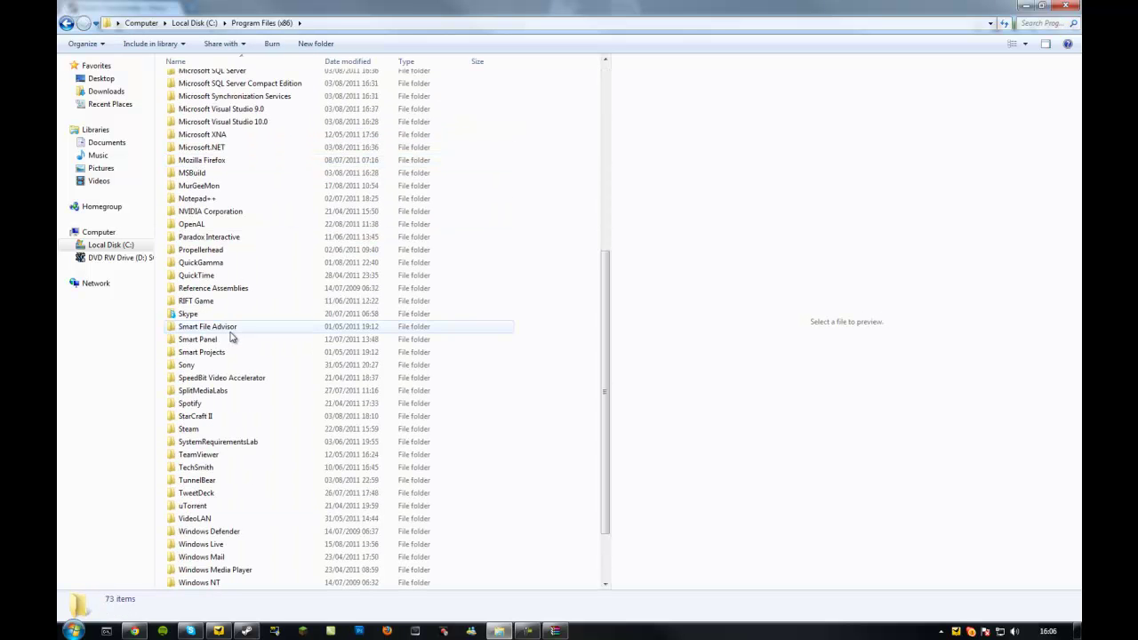
double_click(225, 431)
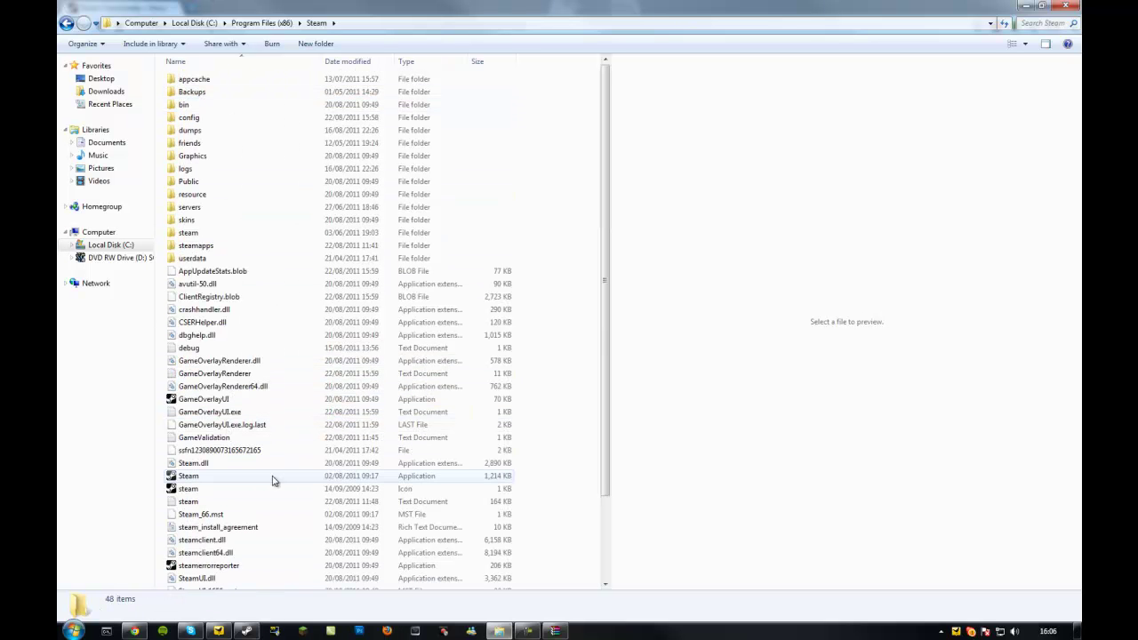
double_click(213, 250)
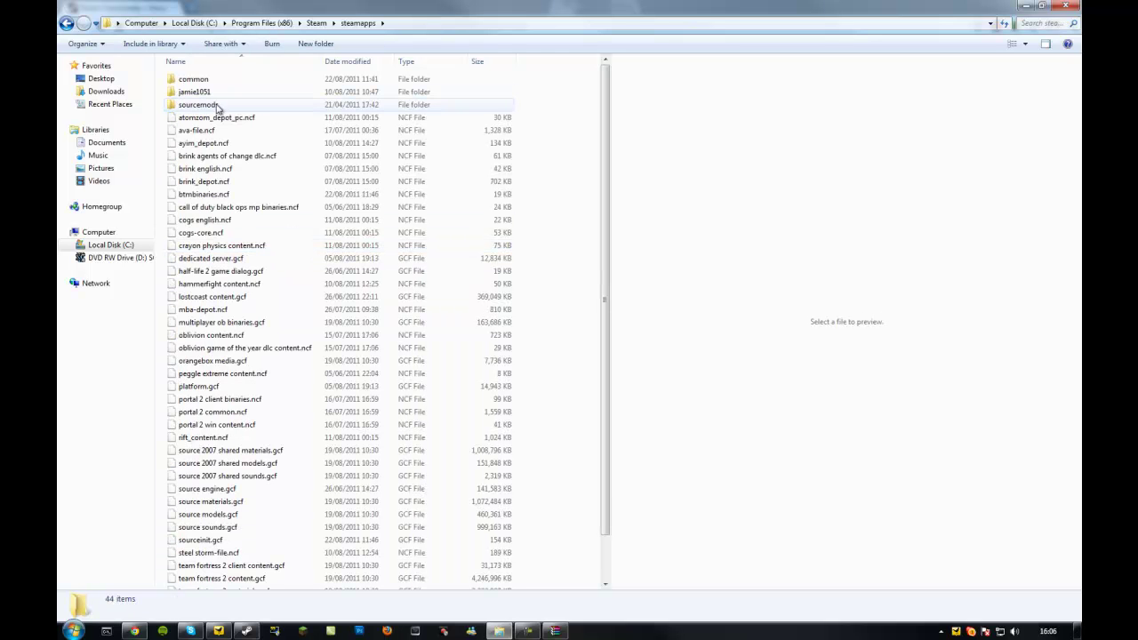
mouse_move(194, 91)
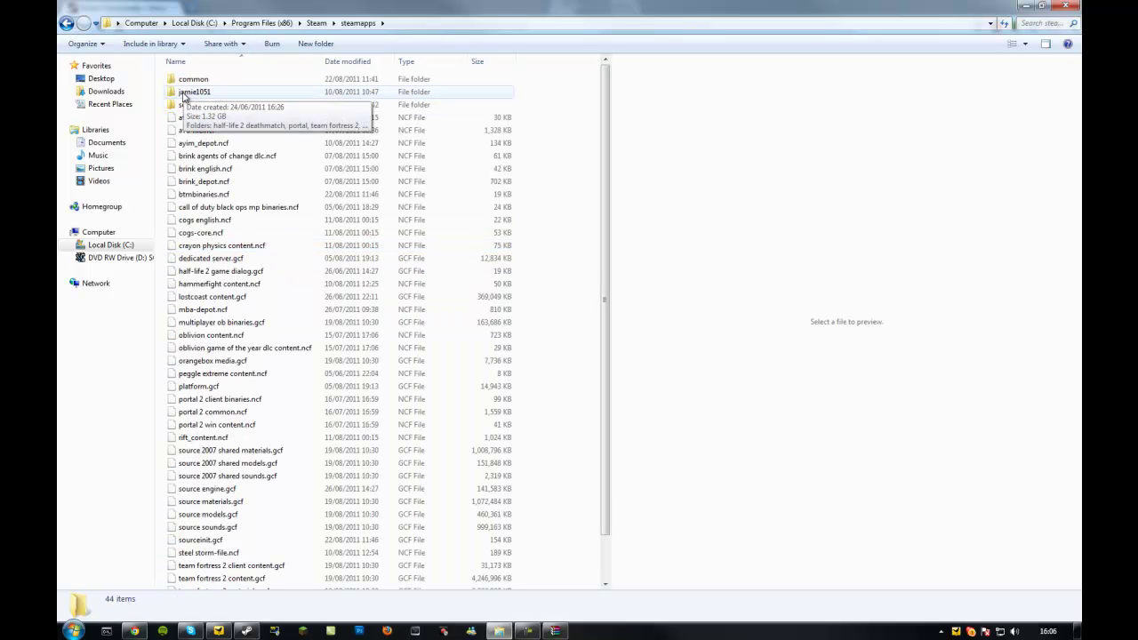
double_click(204, 80)
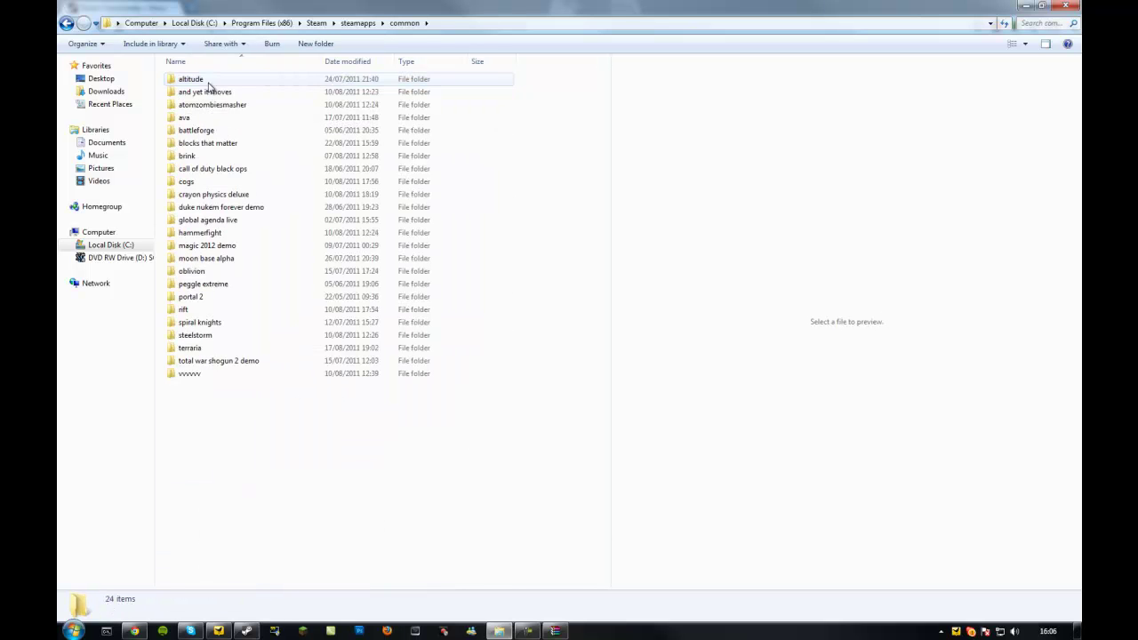
left_click_drag(237, 477, 236, 103)
left_click(237, 444)
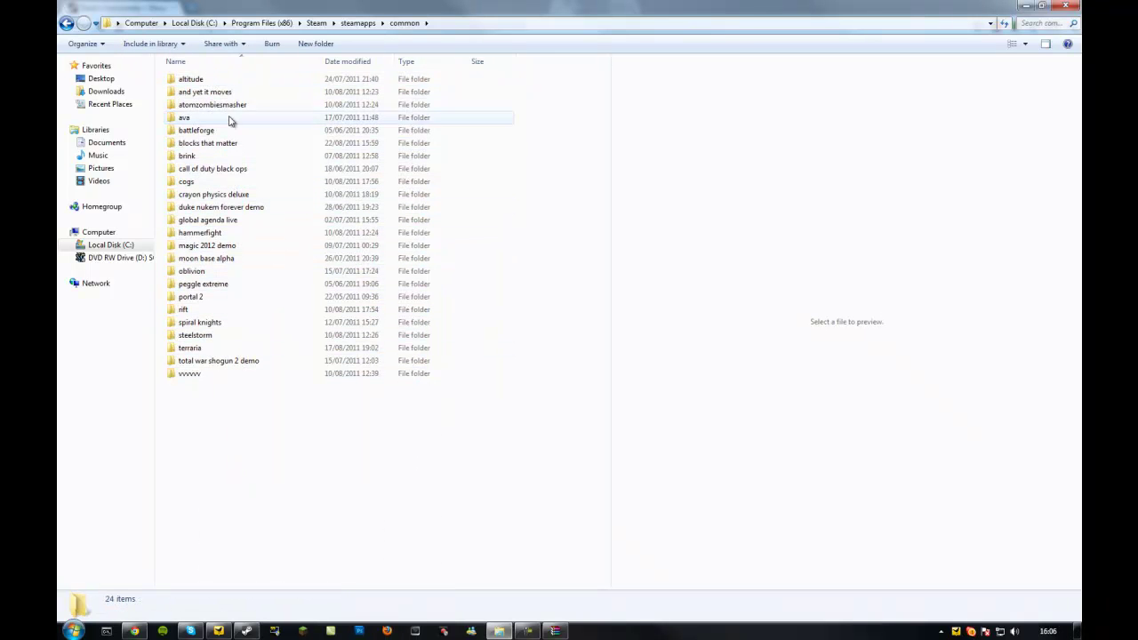
double_click(226, 145)
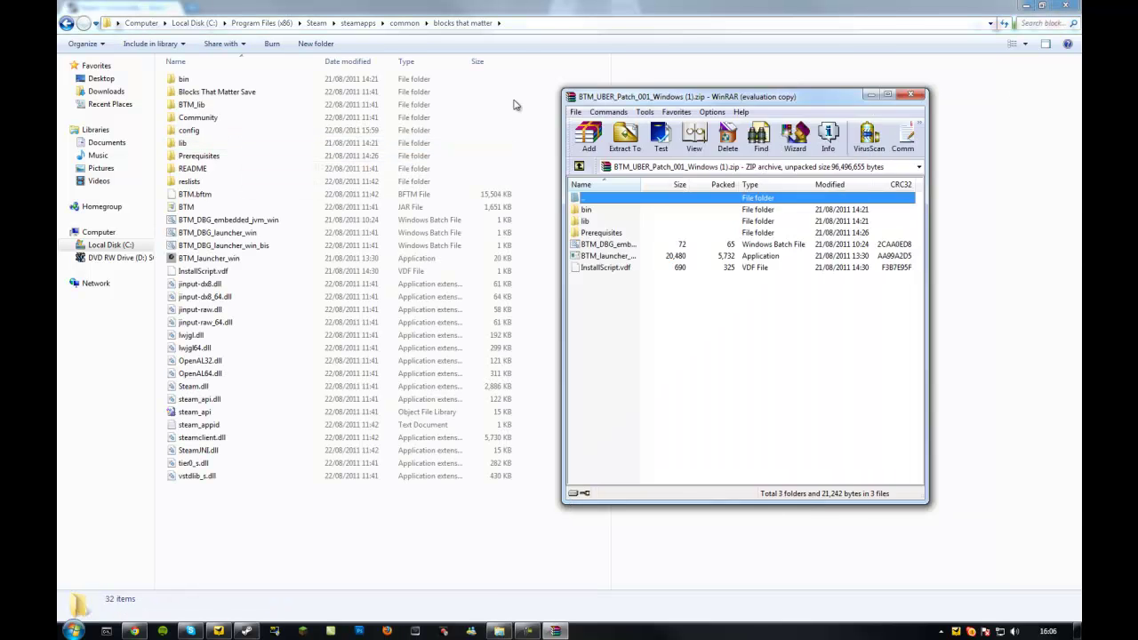
- Copy all patch archive items into the game folder, merging folders and replacing every existing file
mouse_move(456, 293)
left_mouse_down()
mouse_move(457, 214)
mouse_move(276, 518)
left_mouse_up()
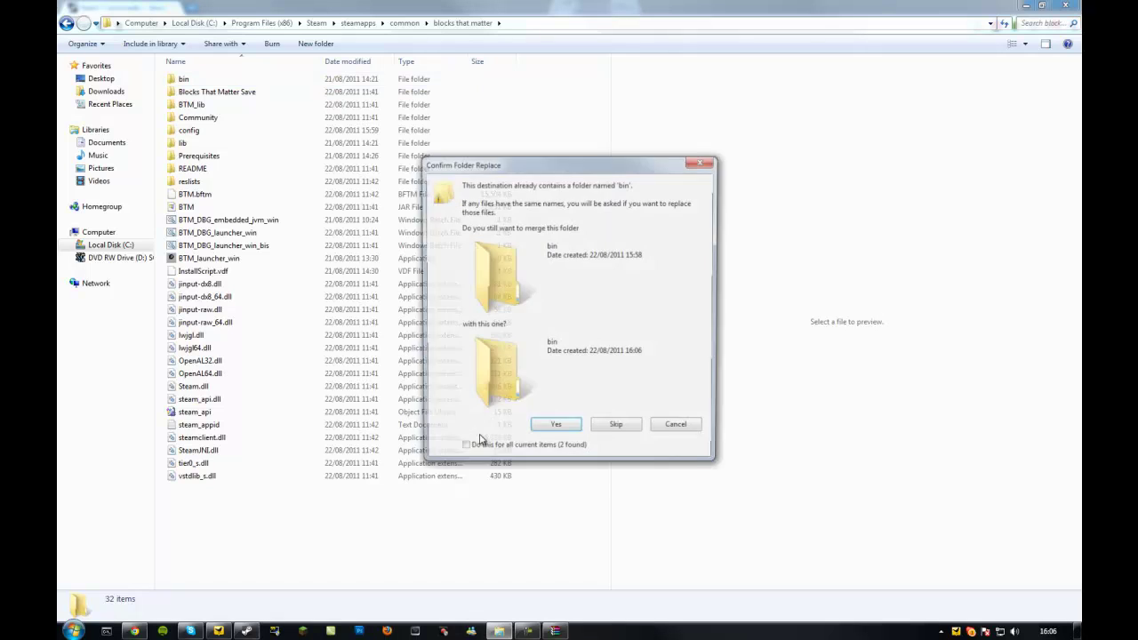
left_click(552, 450)
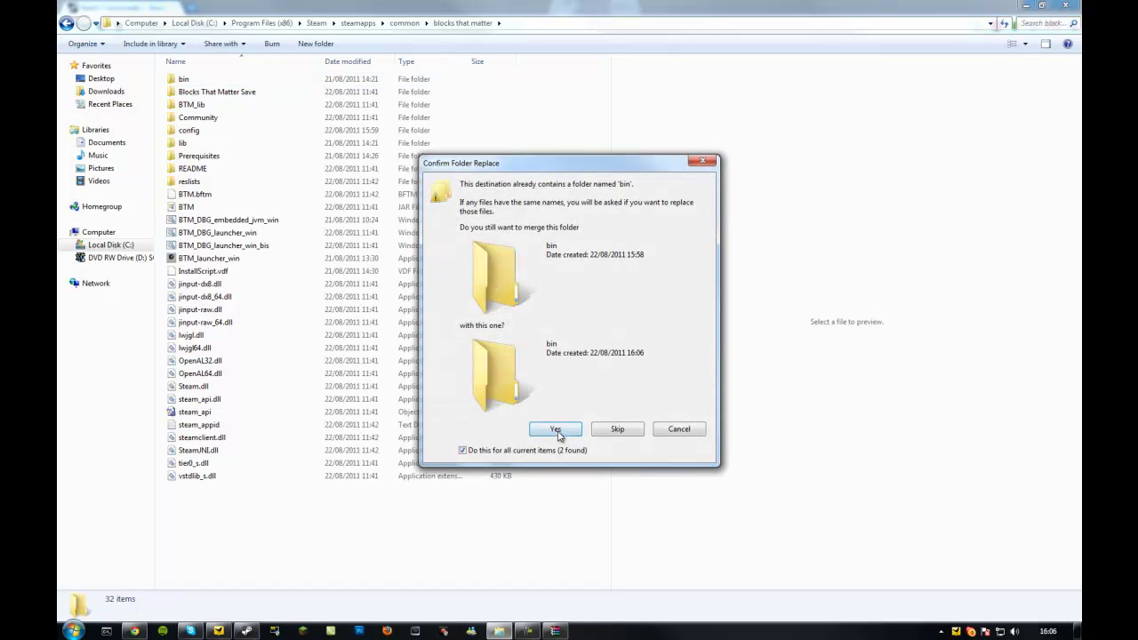
left_click(558, 431)
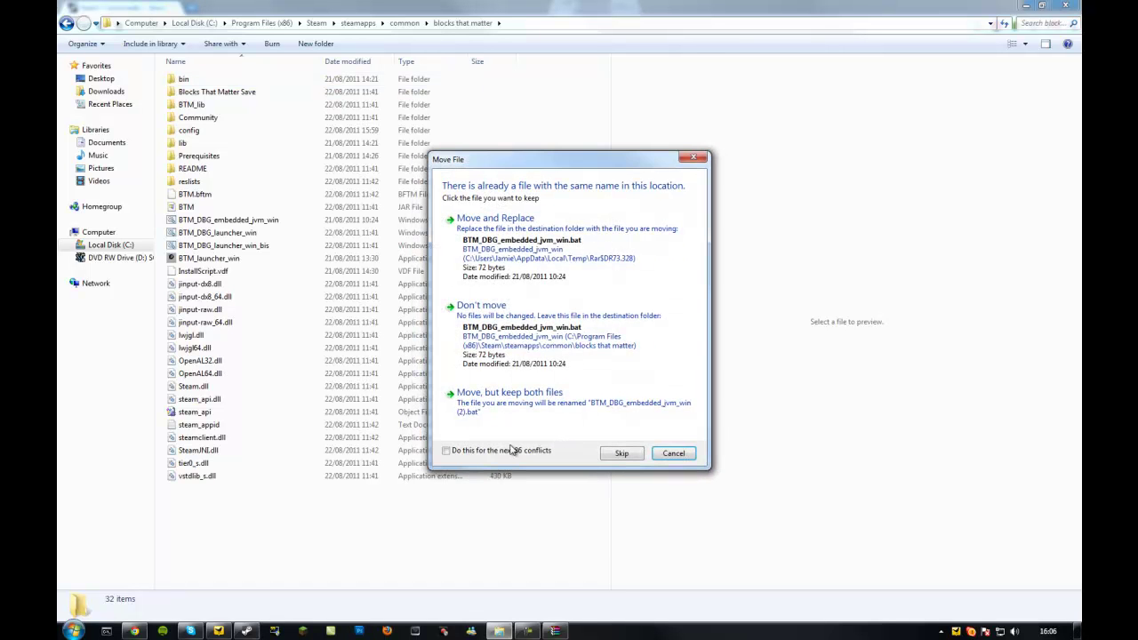
left_click(480, 451)
left_click(536, 235)
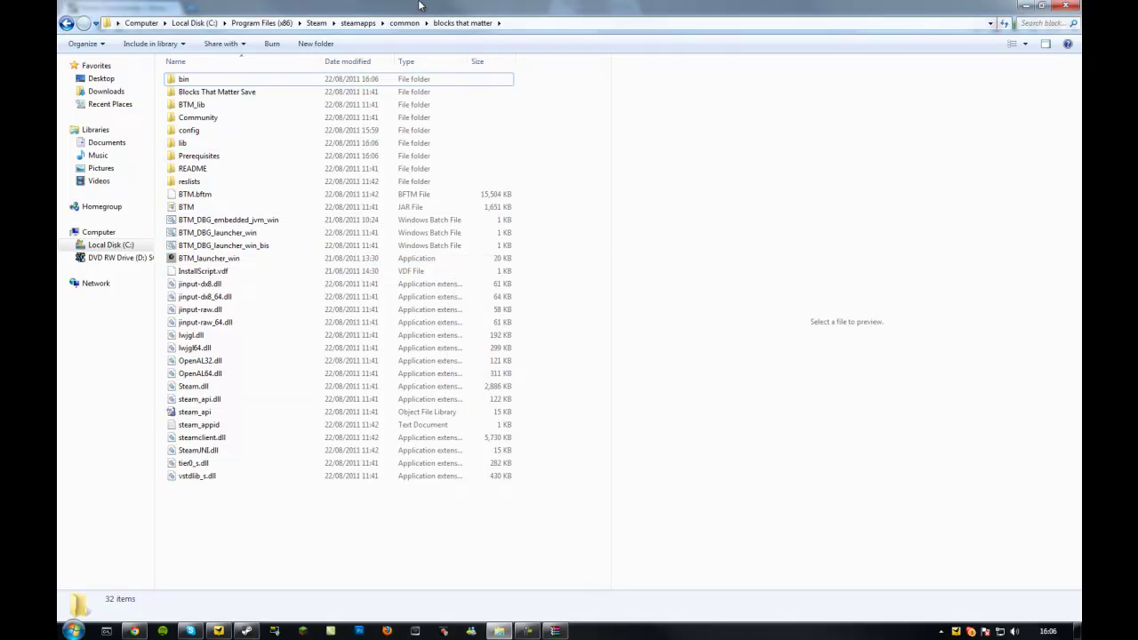
- Close the game folder and archive windows and return to the Steam library
left_click(1051, 6)
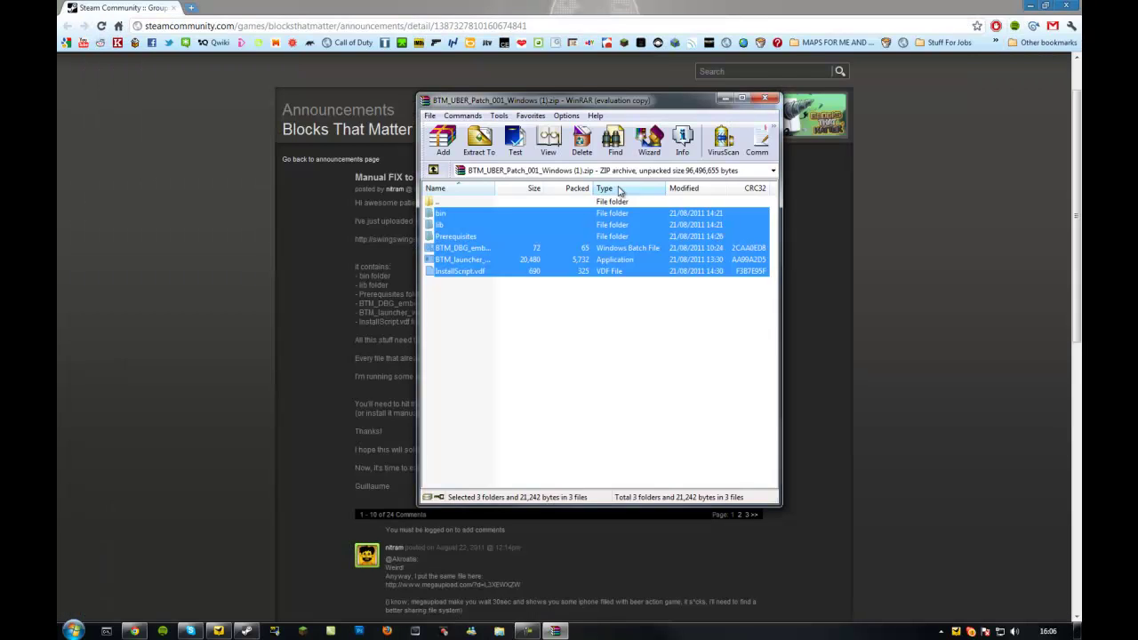
left_click(778, 94)
left_click(246, 630)
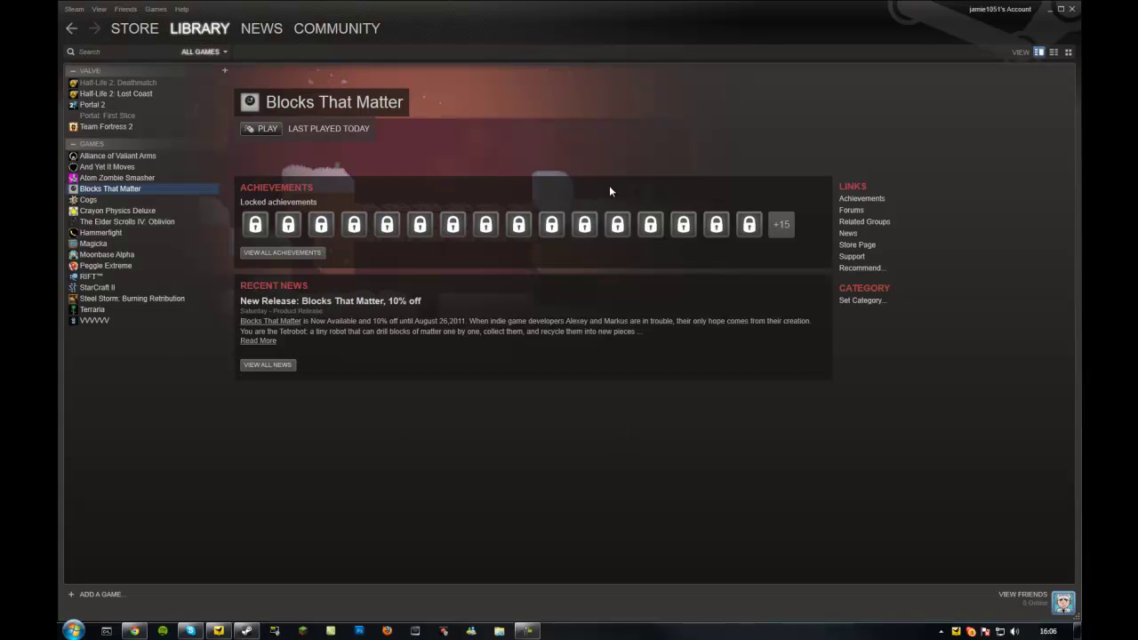
- Start the patched Blocks That Matter with PLAY on its Steam library page
left_click(271, 131)
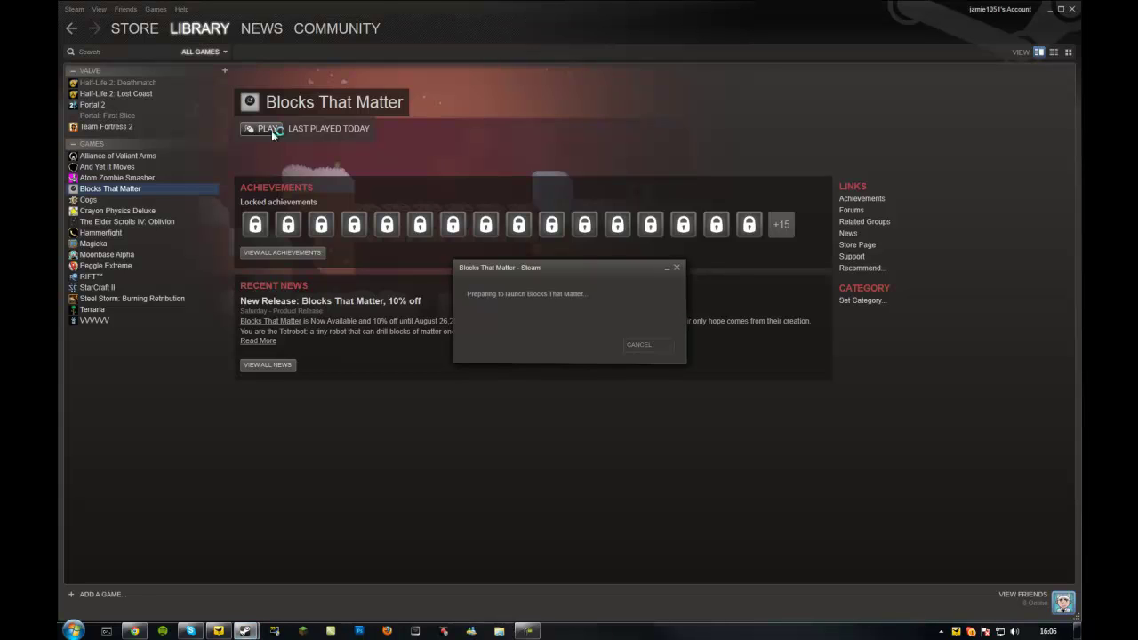